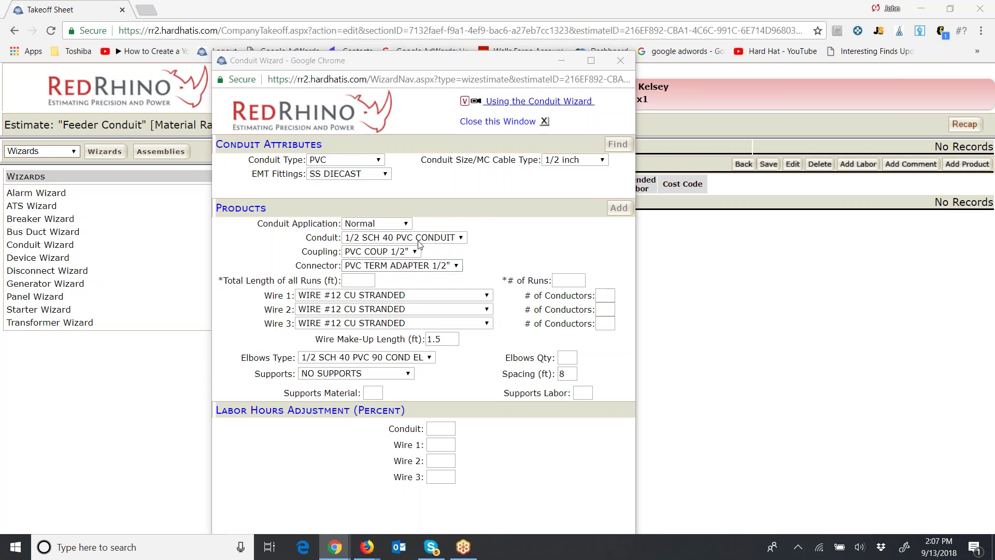
{"action": "left_click", "coordinate": [382, 161]}
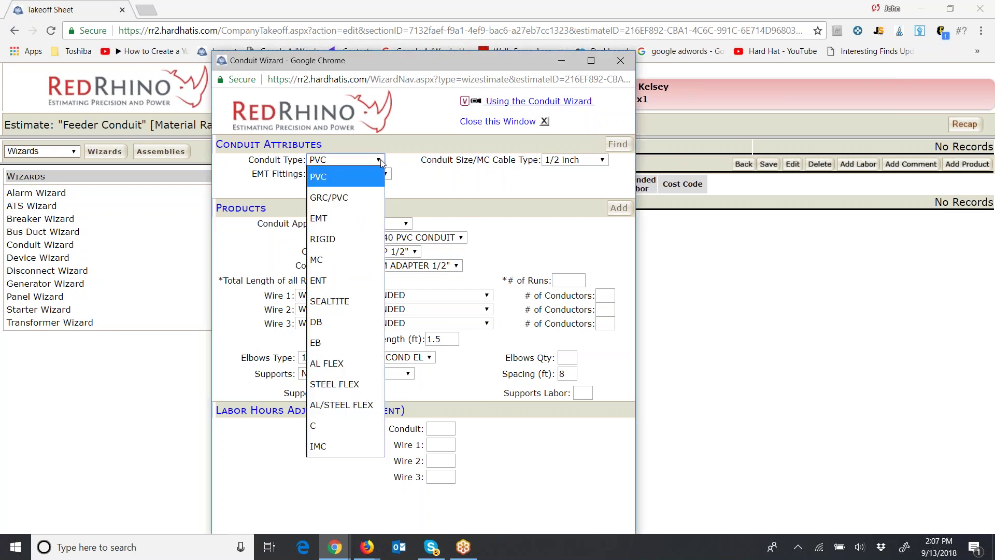
{"action": "left_click", "coordinate": [380, 162]}
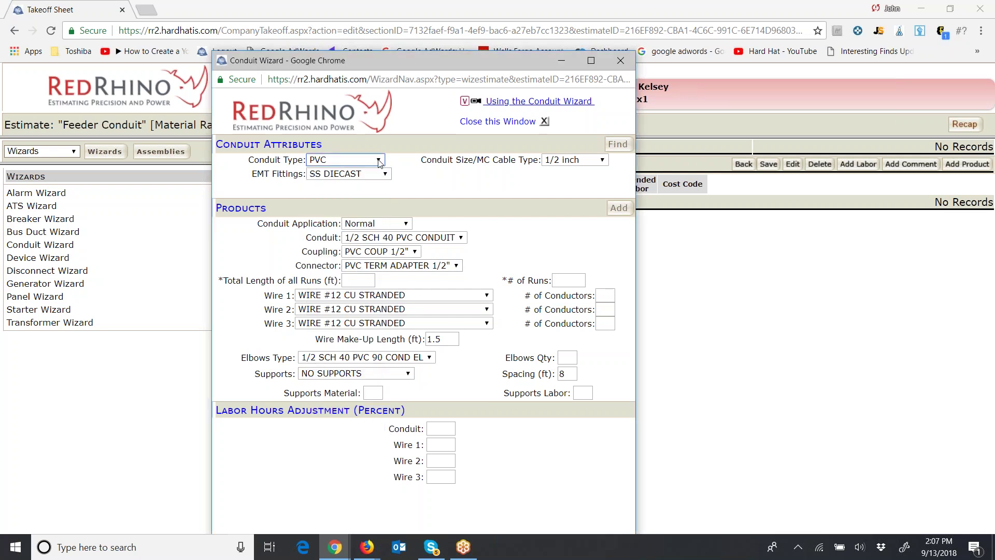
{"action": "left_click", "coordinate": [379, 163]}
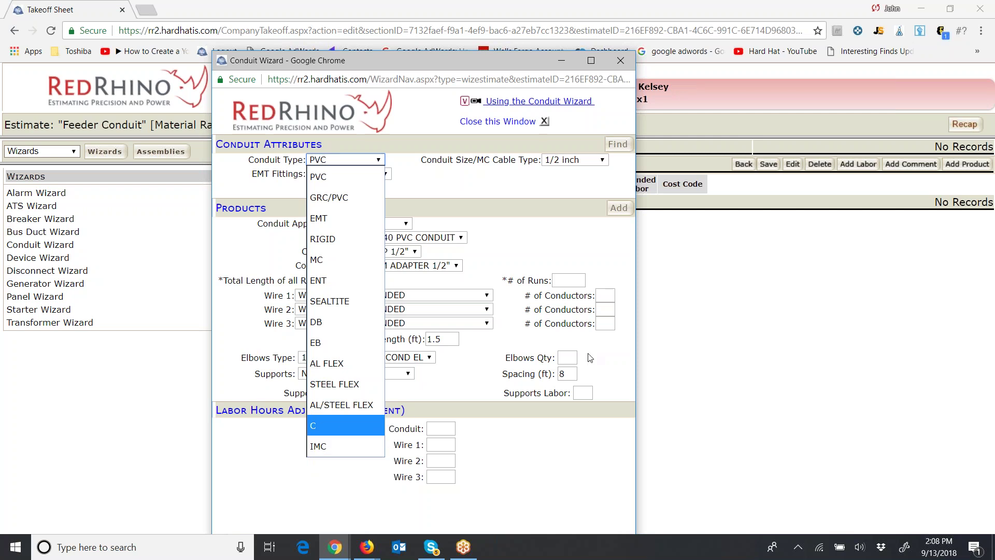
{"action": "left_click", "coordinate": [365, 160]}
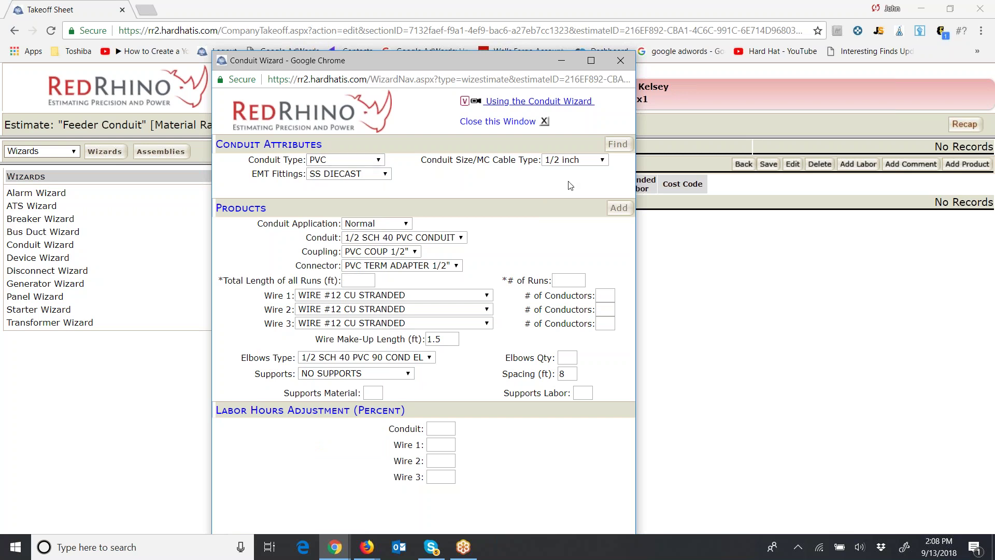
Set the conduit size to 4 inch and load the matching 4-inch PVC products
{"action": "left_click", "coordinate": [577, 160]}
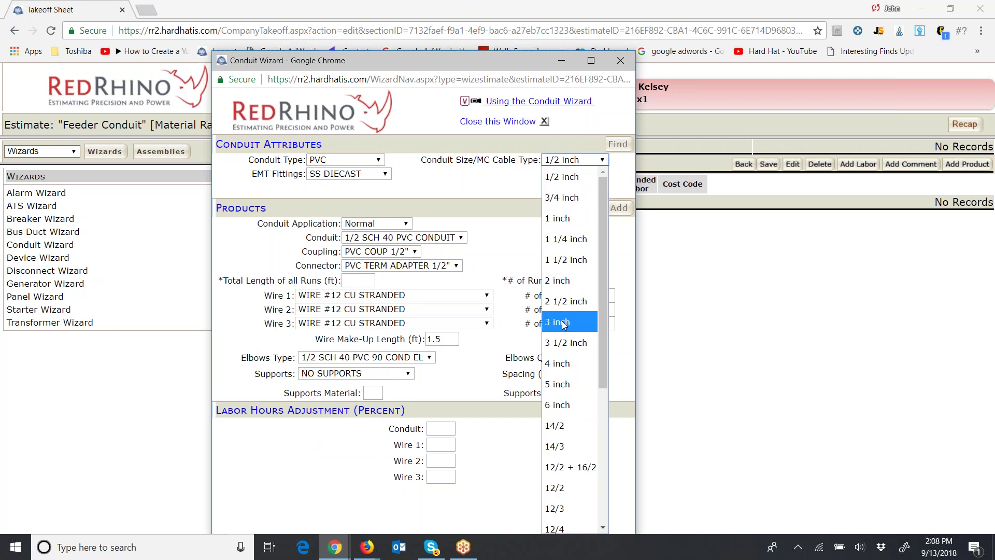
{"action": "left_click", "coordinate": [564, 363]}
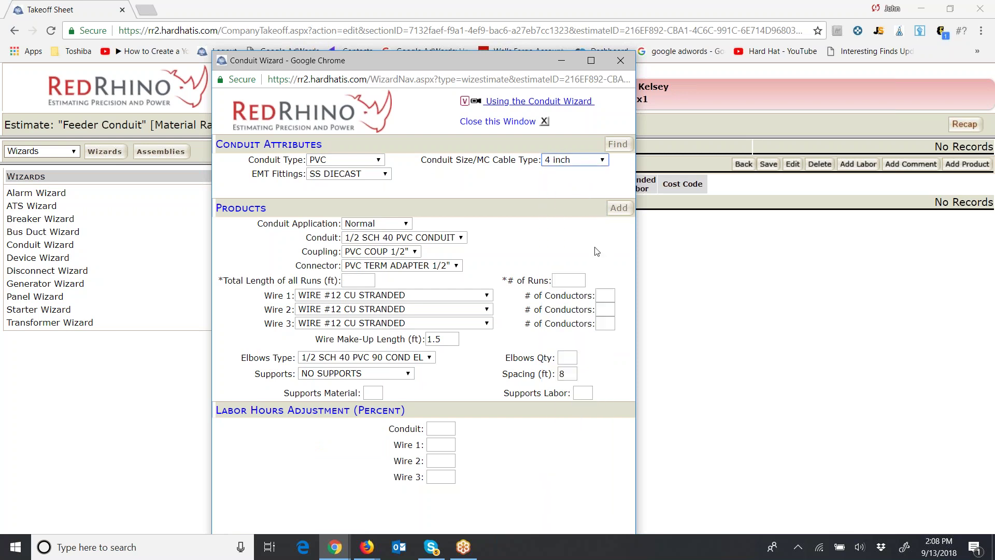
{"action": "left_click", "coordinate": [618, 144]}
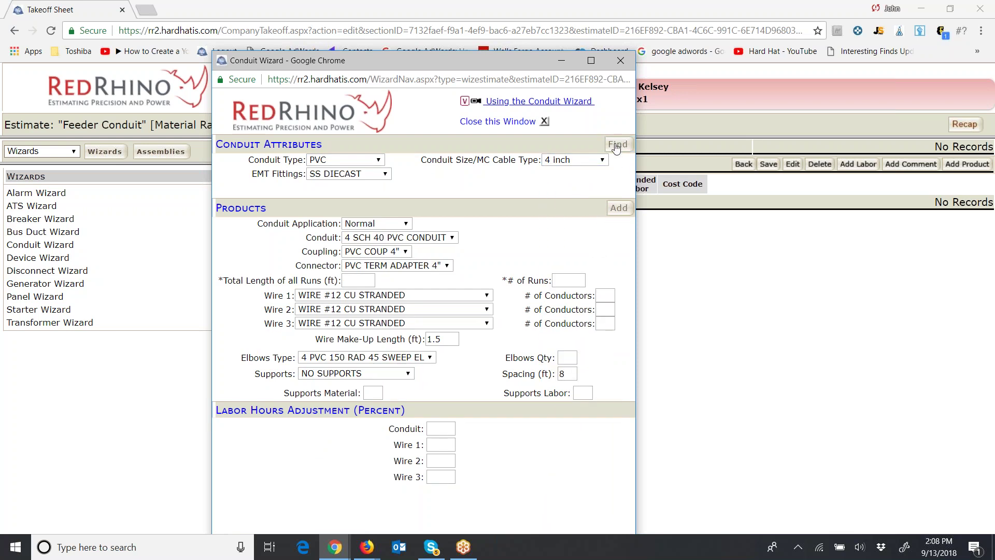
Set the conduit application to Underground
{"action": "left_click", "coordinate": [407, 224]}
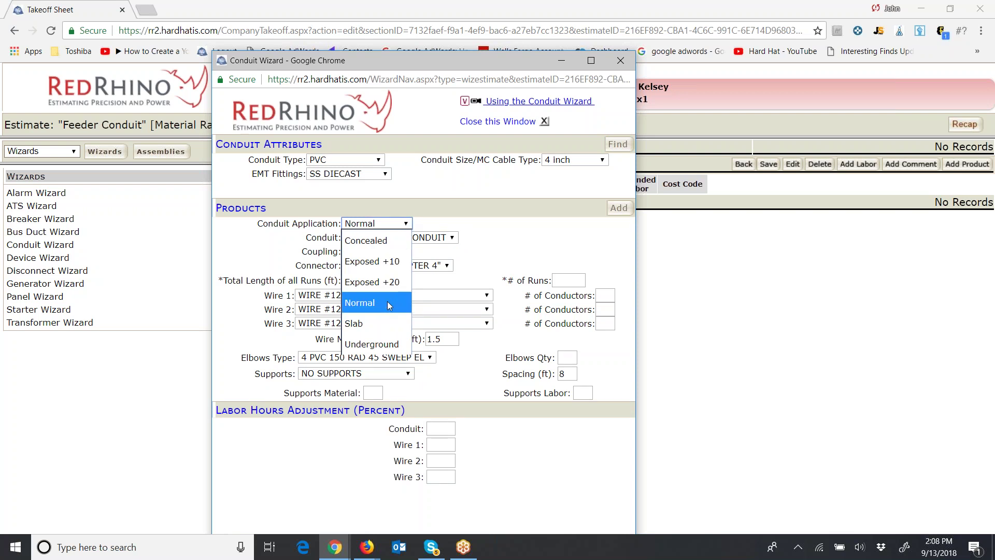
{"action": "left_click", "coordinate": [382, 345]}
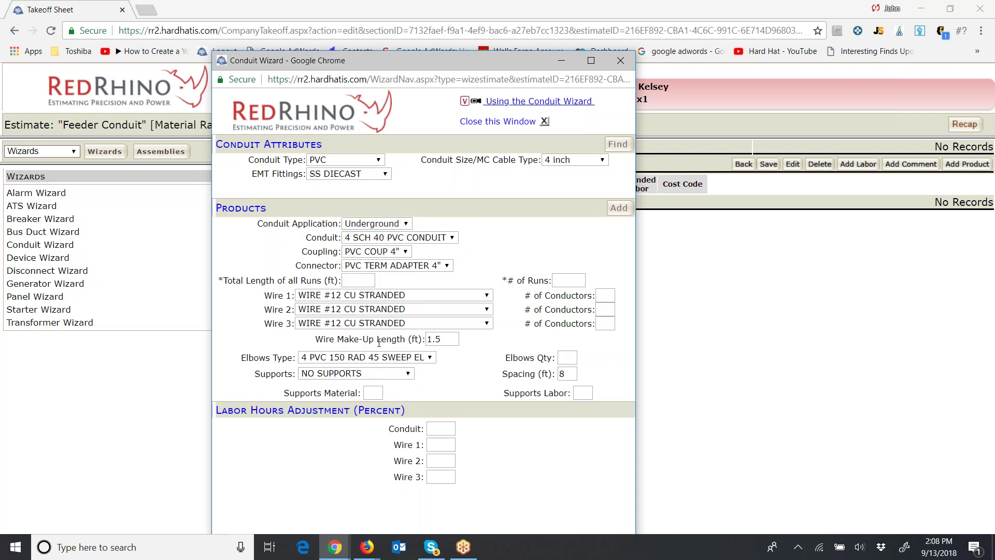
{"action": "left_click", "coordinate": [355, 279]}
Enter a total run length of 180 ft with 1 run
{"action": "type", "text": "180"}
{"action": "left_click", "coordinate": [581, 279]}
{"action": "type", "text": "1"}
Make Wire 1 WIRE #500 CU with 3 conductors
{"action": "left_click", "coordinate": [422, 296]}
{"action": "scroll", "coordinate": [411, 213], "scroll_direction": "down", "scroll_amount": 5}
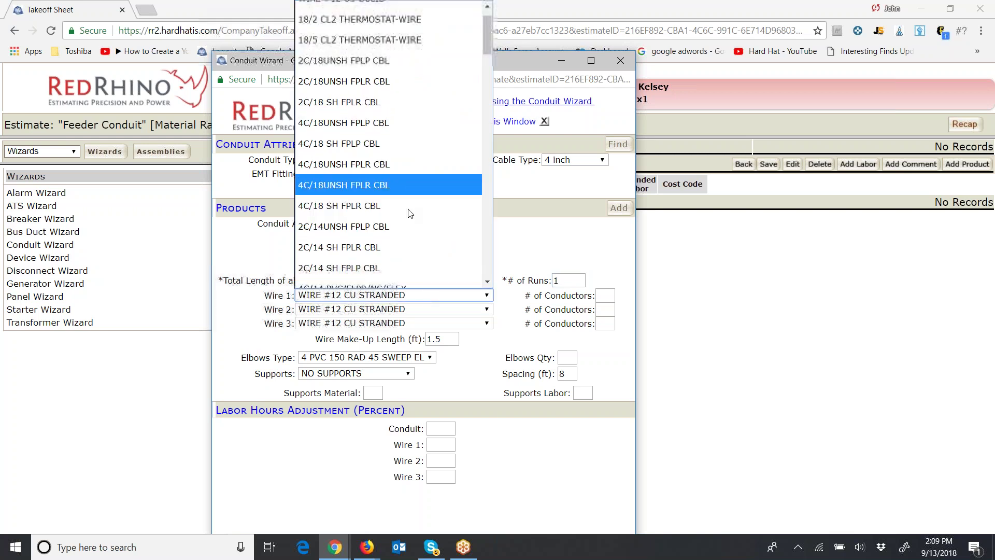
{"action": "scroll", "coordinate": [407, 208], "scroll_direction": "down", "scroll_amount": 3}
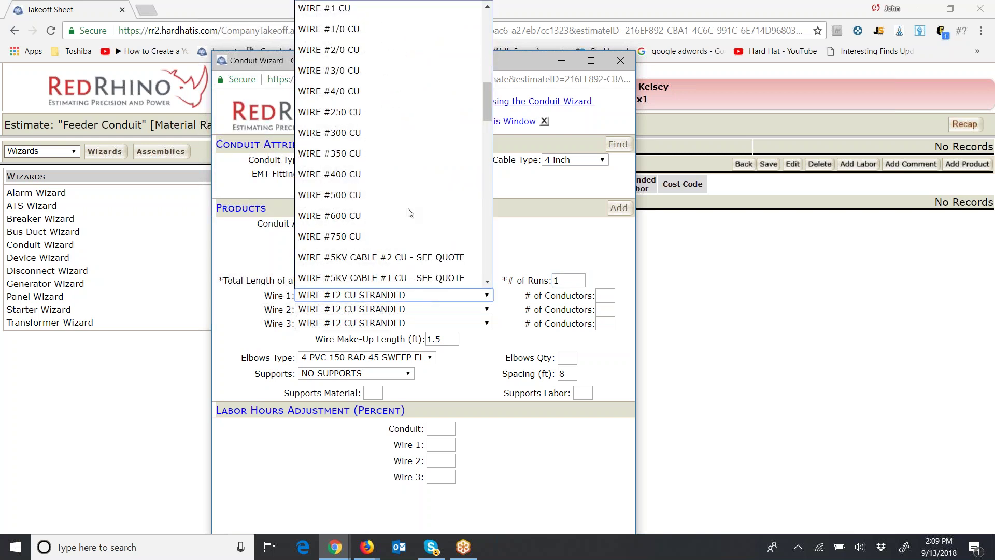
{"action": "left_click", "coordinate": [403, 203]}
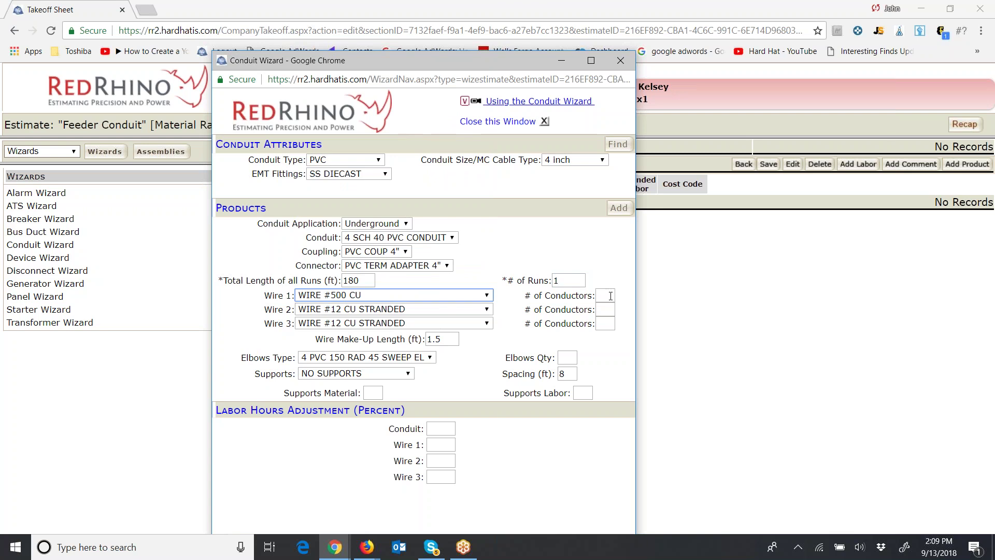
{"action": "left_click", "coordinate": [610, 296]}
{"action": "type", "text": "3"}
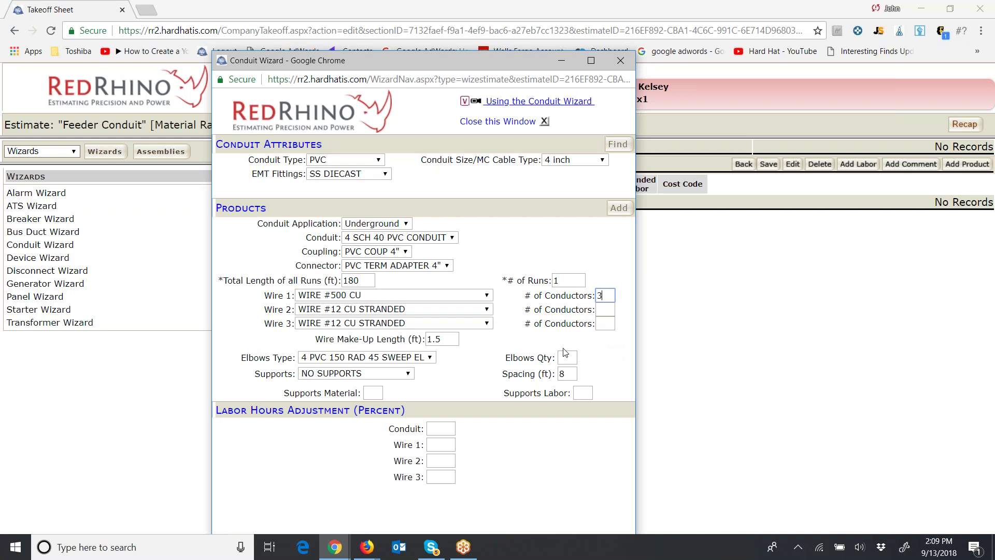
{"action": "left_click", "coordinate": [488, 310]}
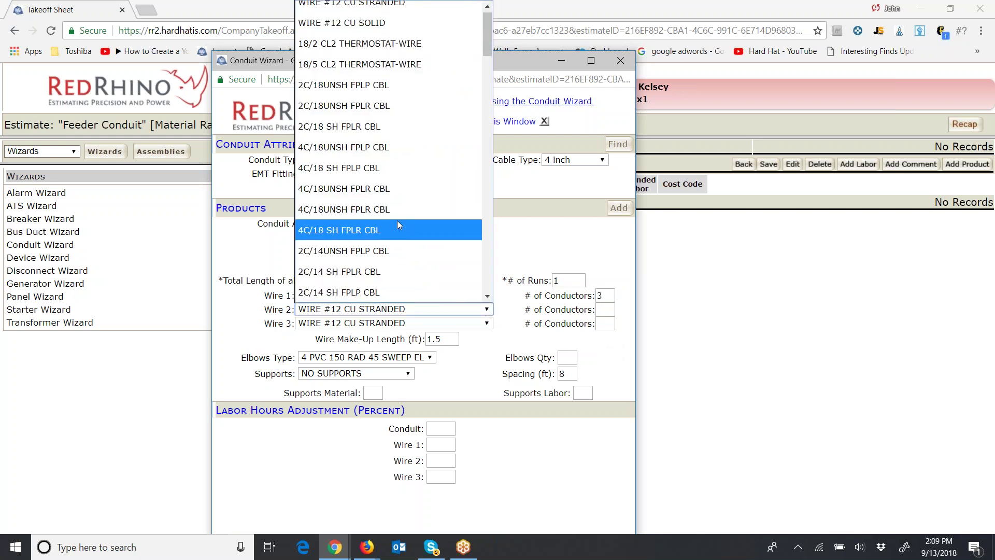
Make Wire 2 WIRE #4/0 CU with 1 conductor
{"action": "scroll", "coordinate": [397, 220], "scroll_direction": "down", "scroll_amount": 5}
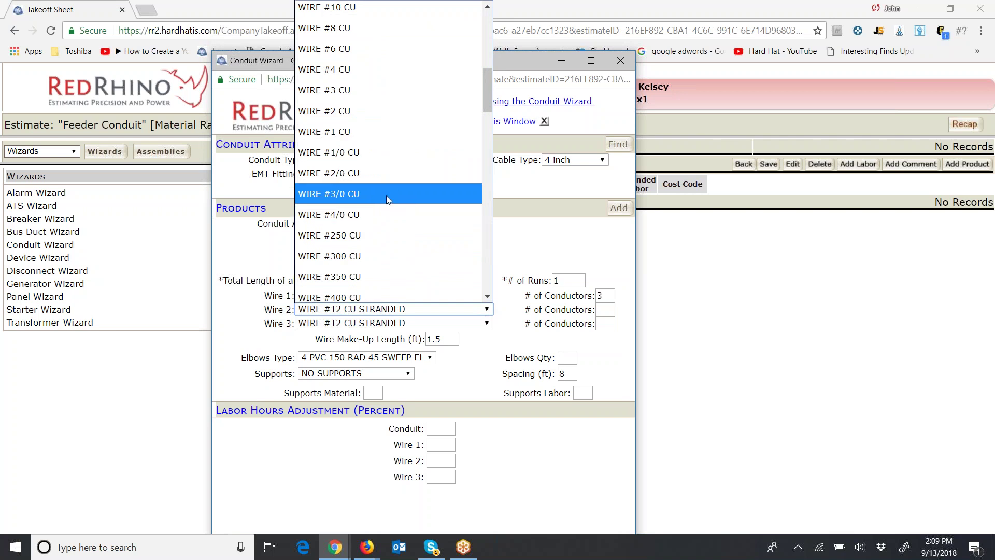
{"action": "left_click", "coordinate": [381, 210]}
{"action": "key", "text": "Tab"}
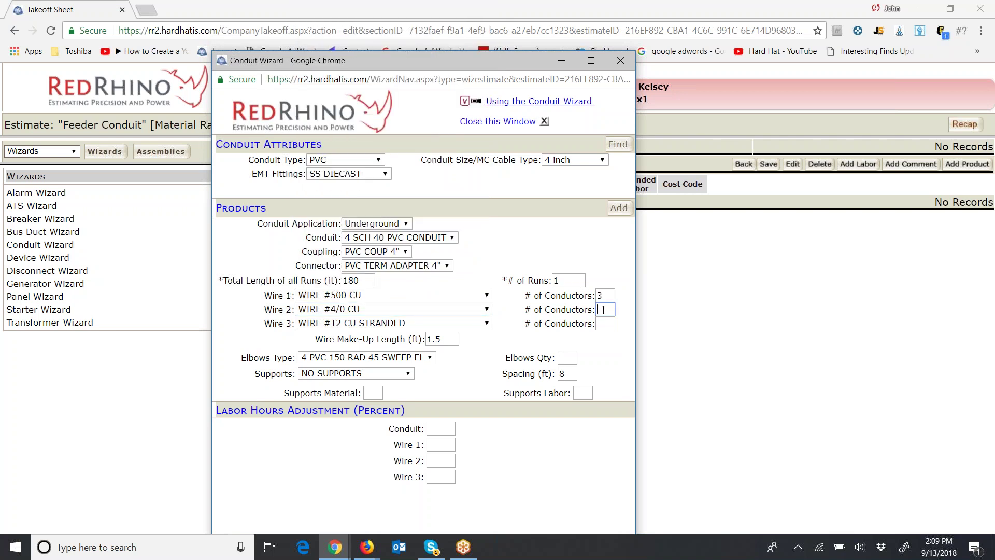
{"action": "type", "text": "1"}
Change the wire make-up length to 8 ft
{"action": "double_click", "coordinate": [443, 340]}
{"action": "type", "text": "8"}
{"action": "left_click", "coordinate": [429, 358]}
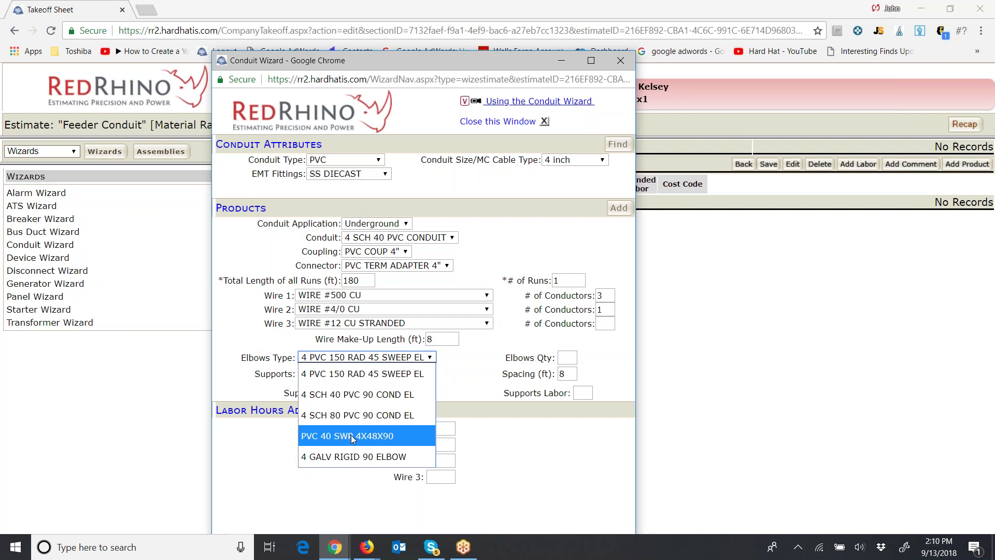
Set elbows to 4 × PVC 40 SWP 4X48X90 and add all items to the Underground Feeders PVC takeoff
{"action": "left_click", "coordinate": [351, 439]}
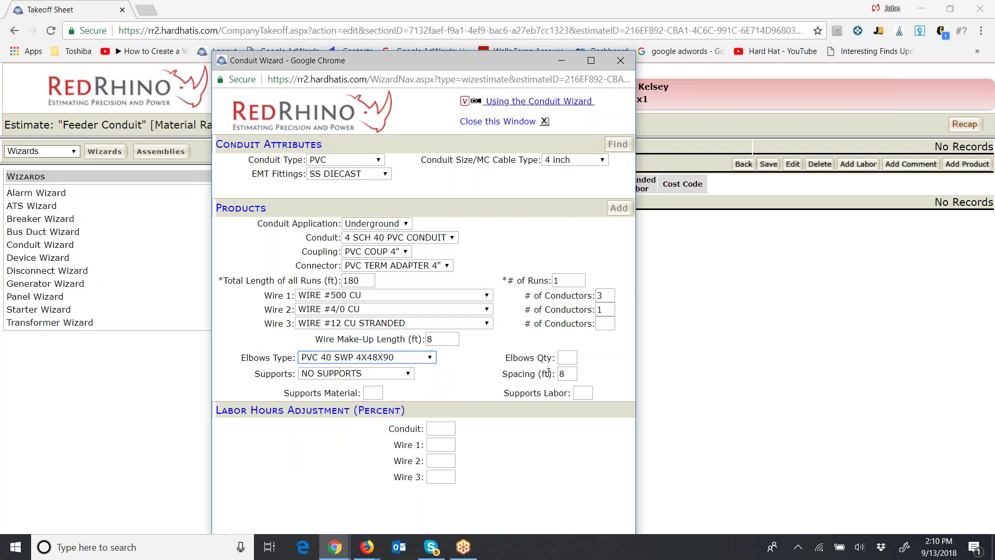
{"action": "left_click", "coordinate": [567, 357]}
{"action": "type", "text": "4"}
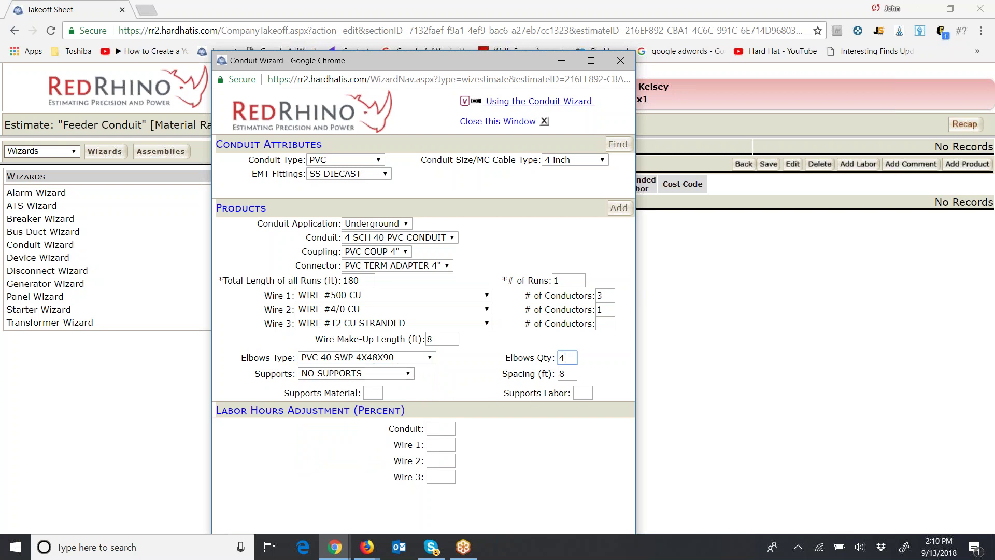
{"action": "left_click", "coordinate": [618, 208]}
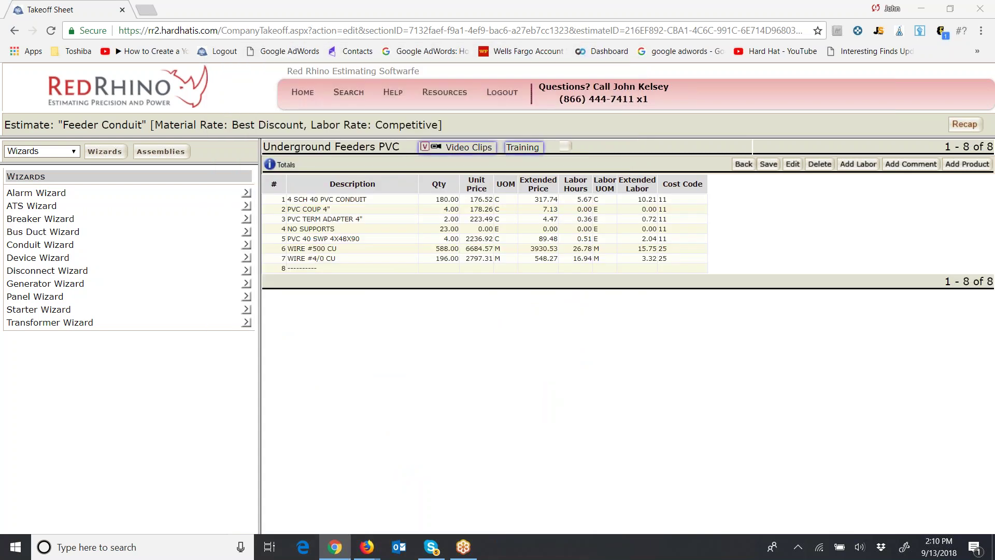